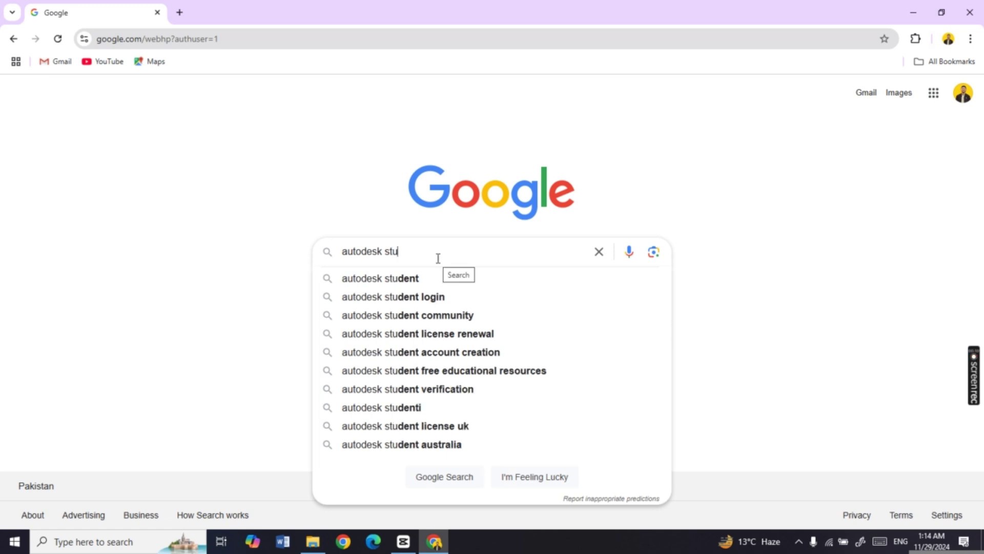
Search the web for "autodesk student" and open the Autodesk Student Access to Education Downloads page
left_click(377, 279)
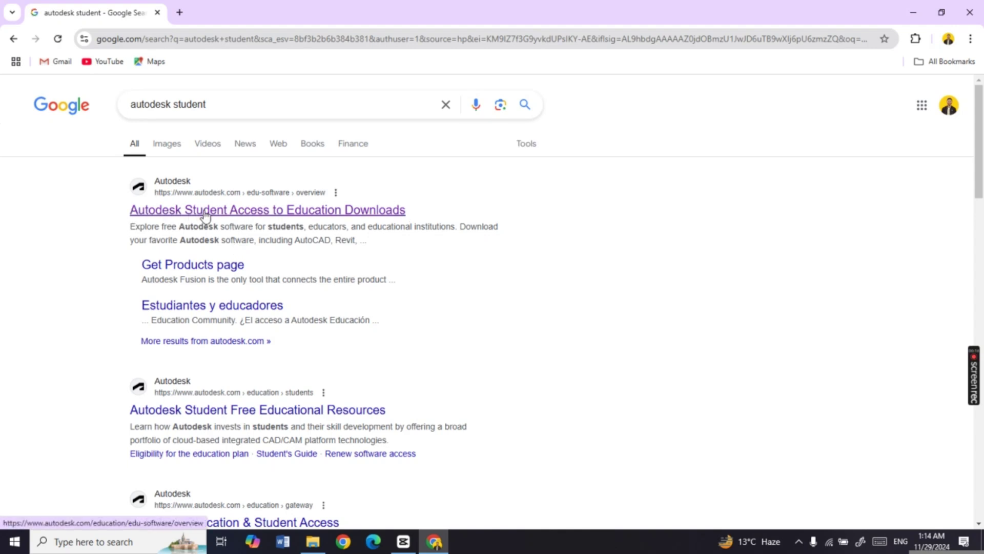
left_click(270, 215)
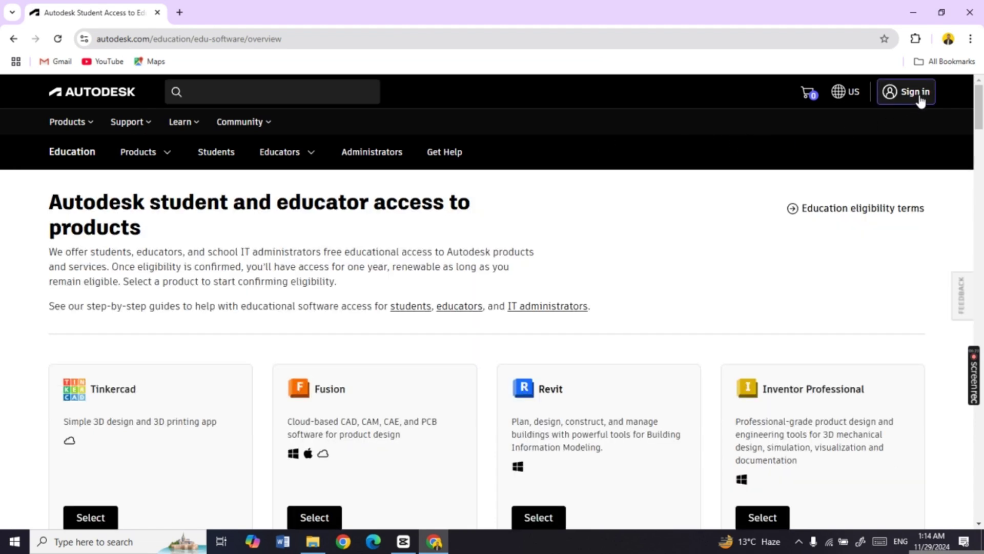
Sign in to the Autodesk account with the student e-mail address and the account password
left_click(919, 99)
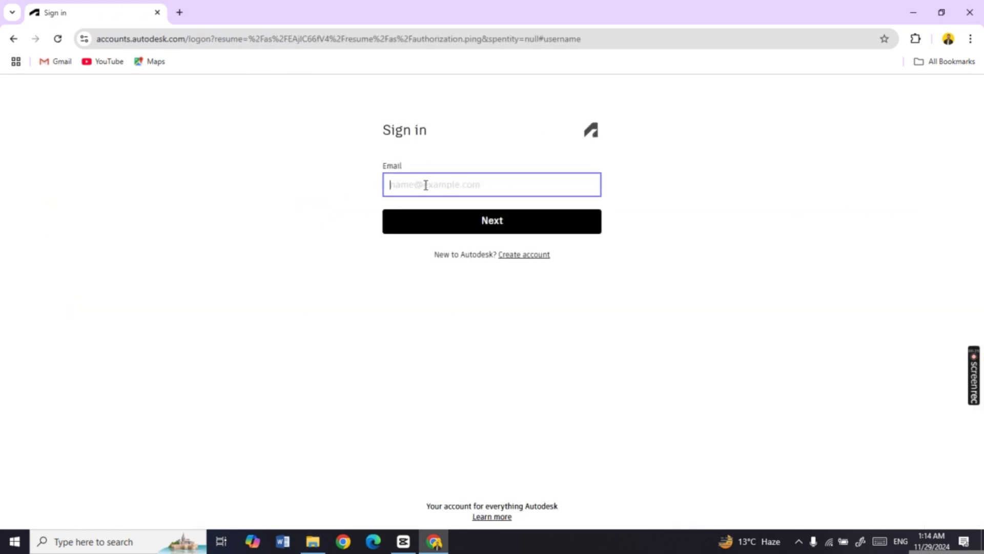
key("ctrl+v")
key("Return")
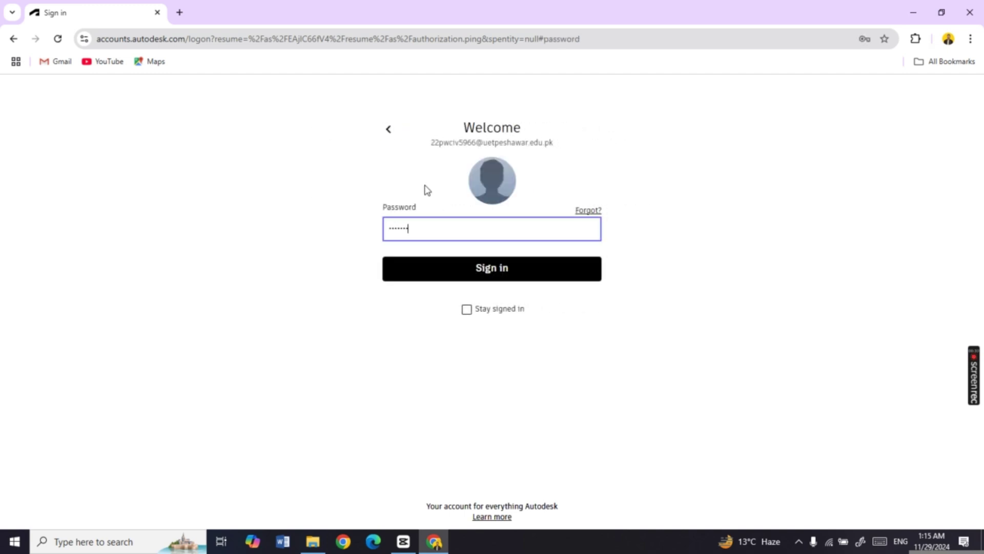
key("Return")
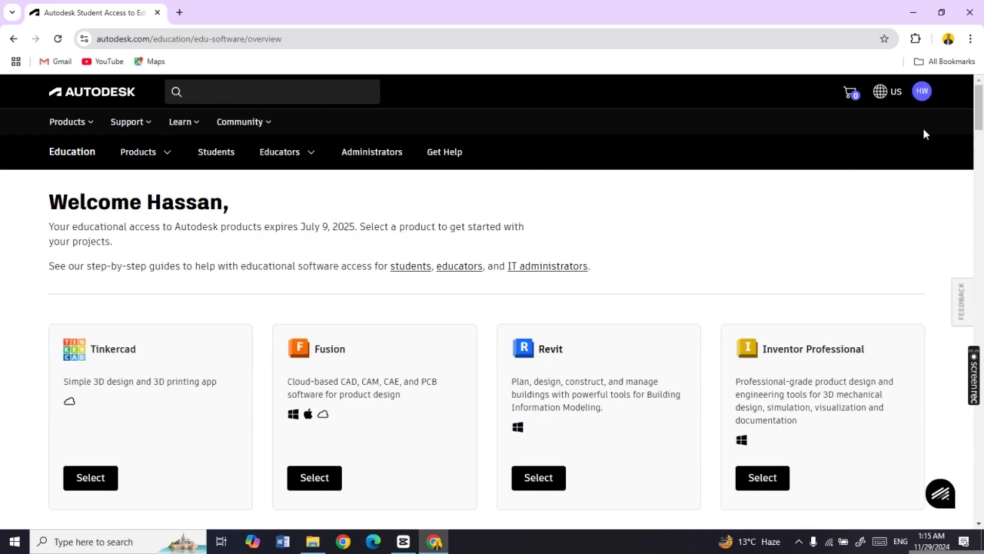
In the account's products and services, set Navisworks Manage to version 2024 and download its installer package
left_click(925, 102)
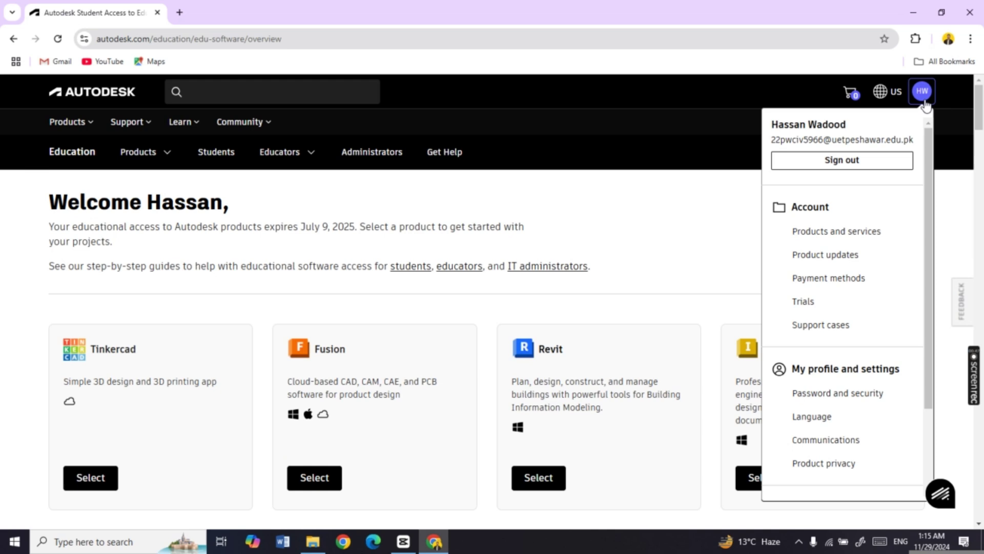
left_click(847, 241)
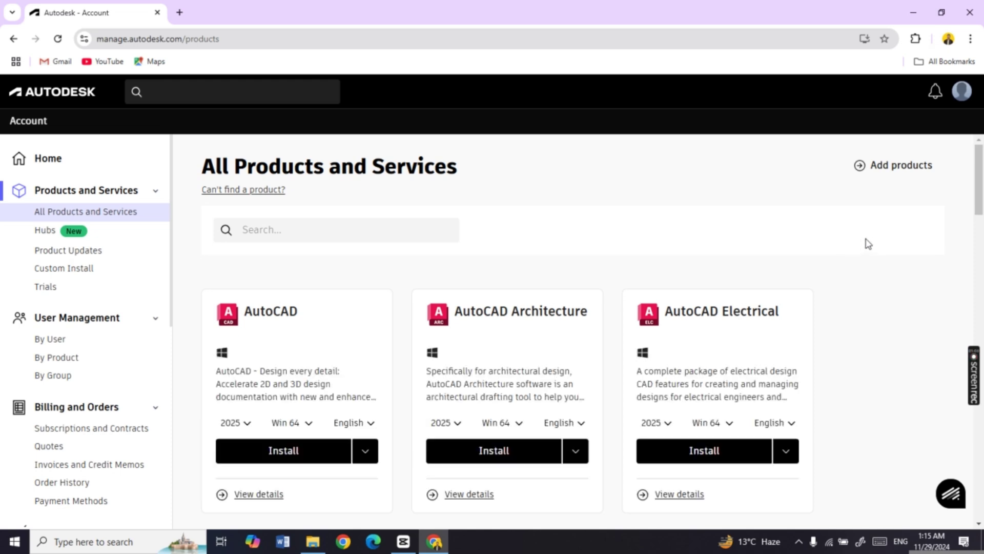
left_click_drag(980, 186, 970, 404)
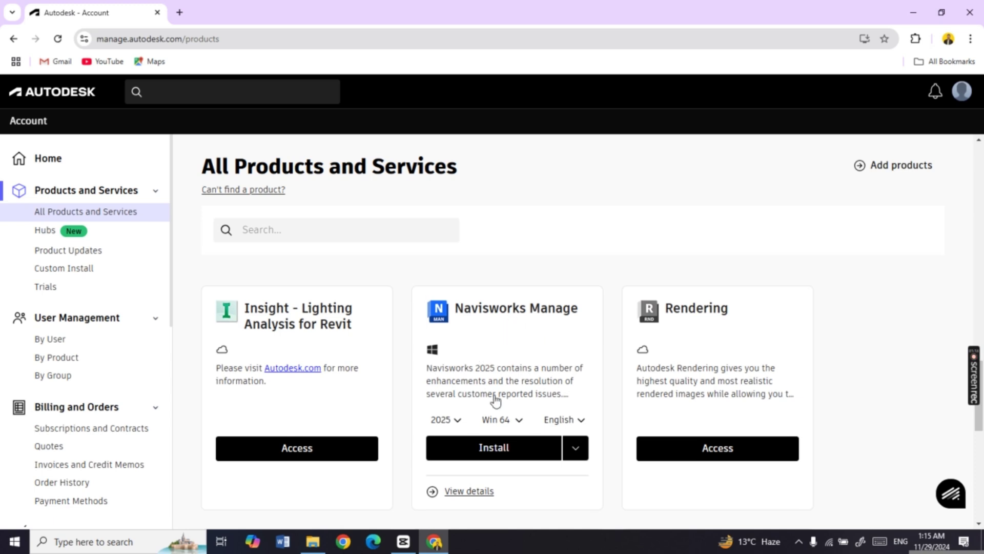
left_click(458, 421)
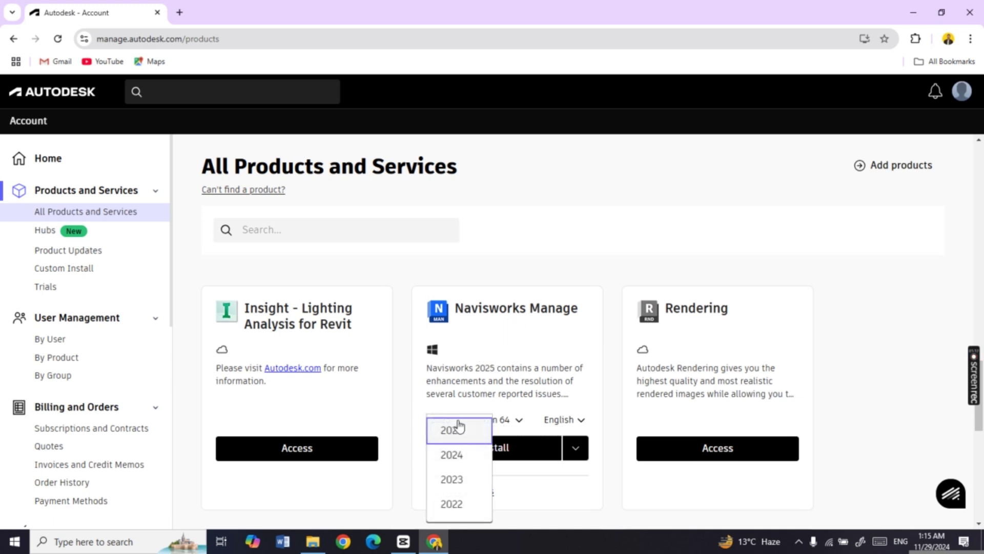
left_click(462, 458)
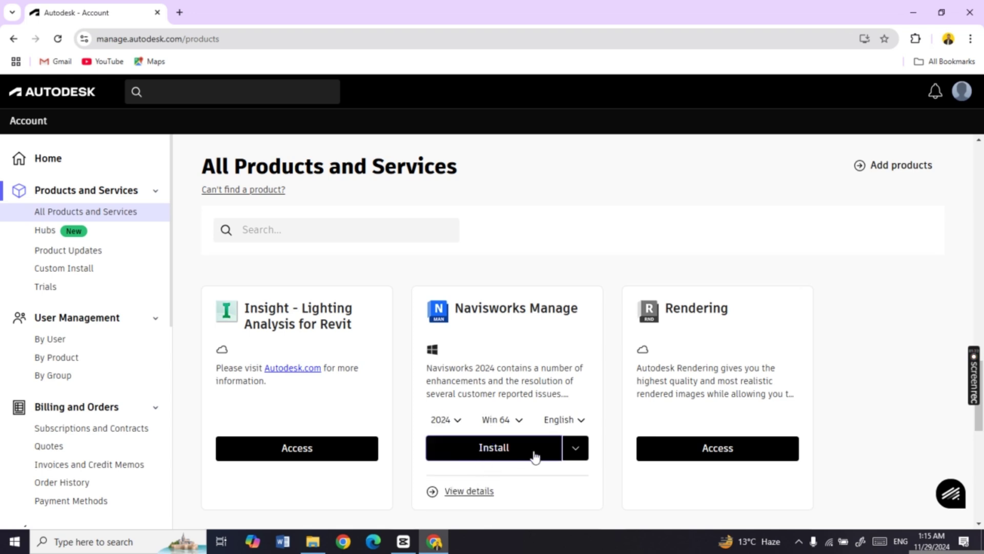
left_click(581, 456)
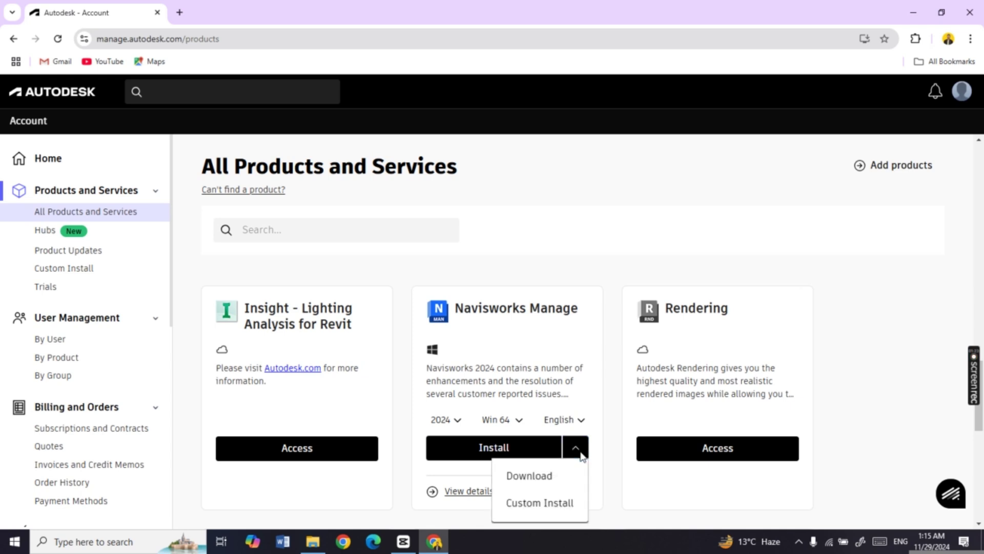
left_click(534, 486)
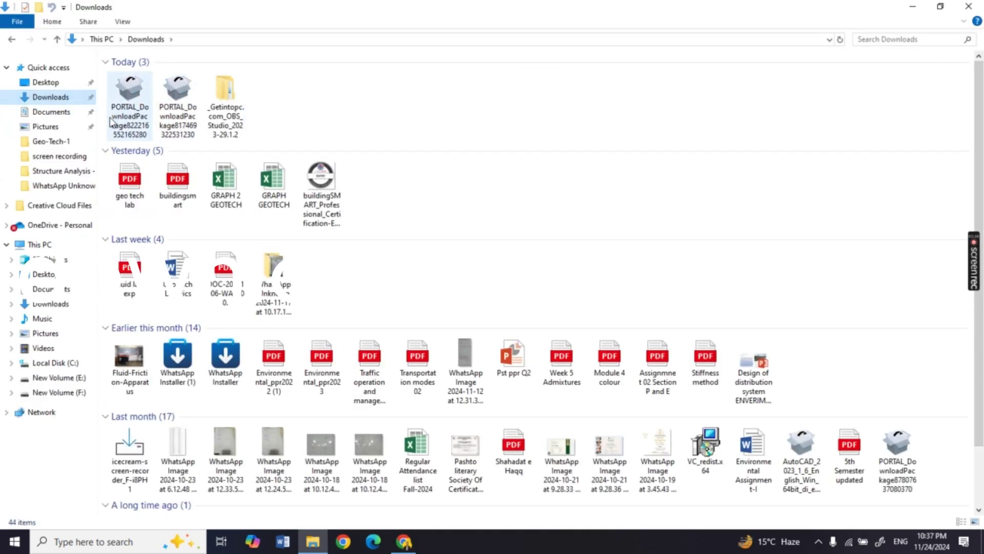
Run the first Autodesk download package in the Downloads folder to create the Navisworks Manage installer, and launch that installer
left_click(112, 121)
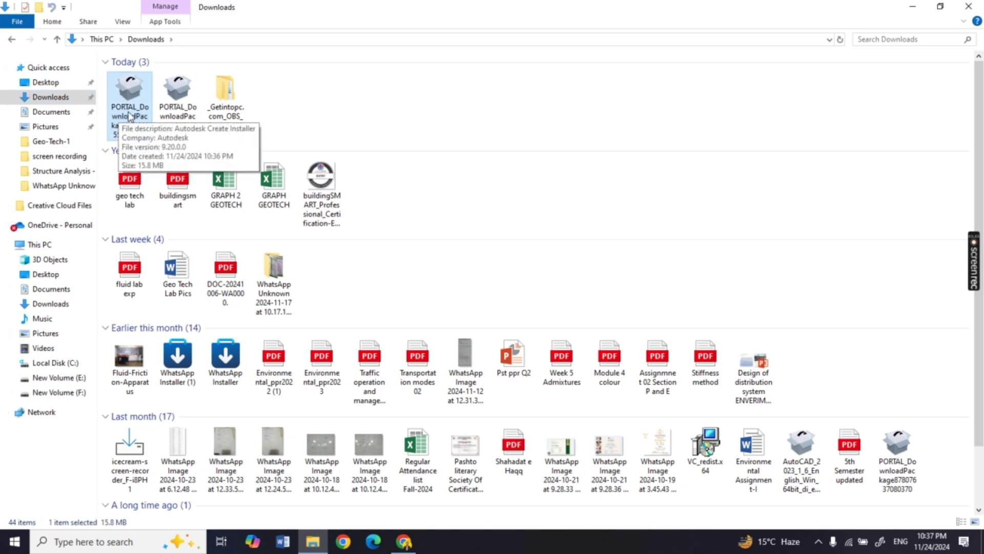
double_click(131, 117)
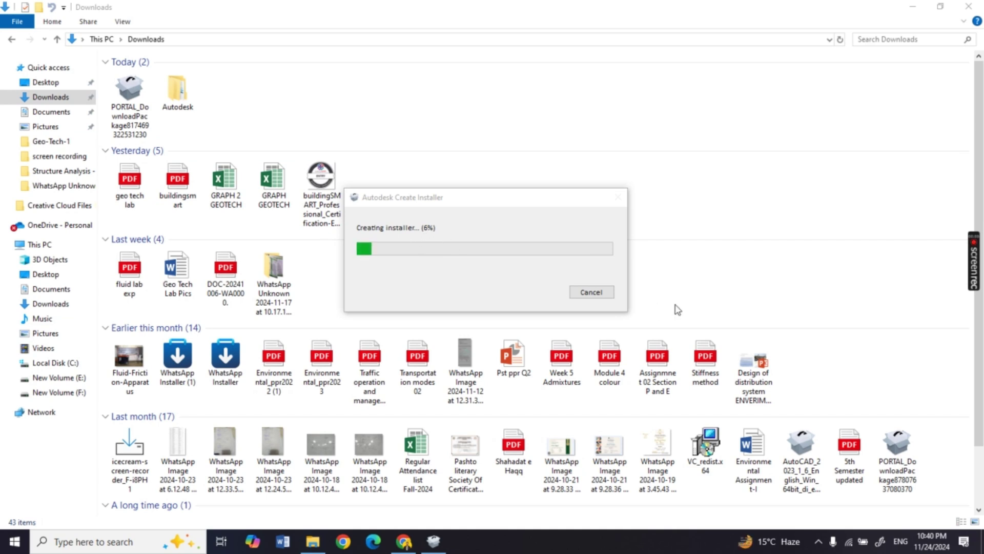
mouse_move(973, 267)
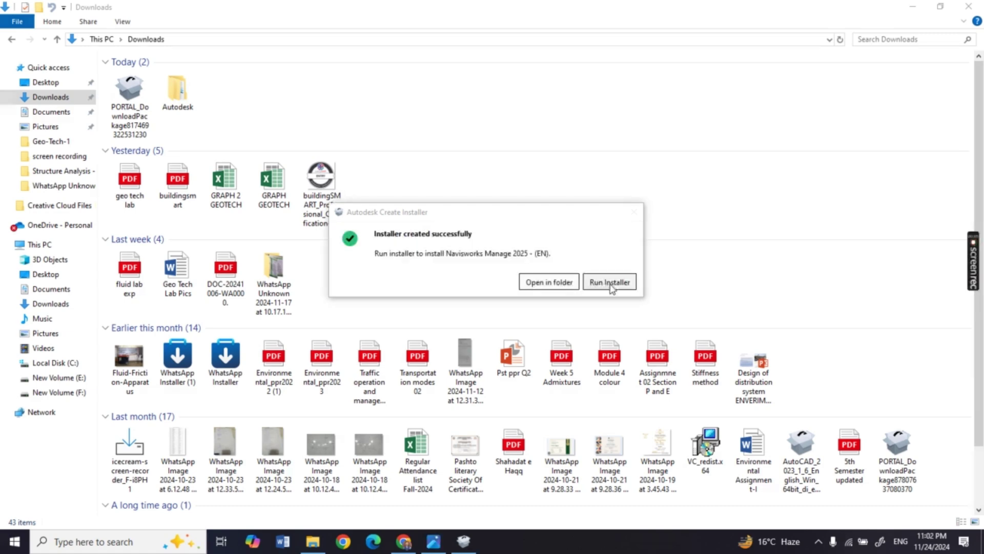
left_click(610, 282)
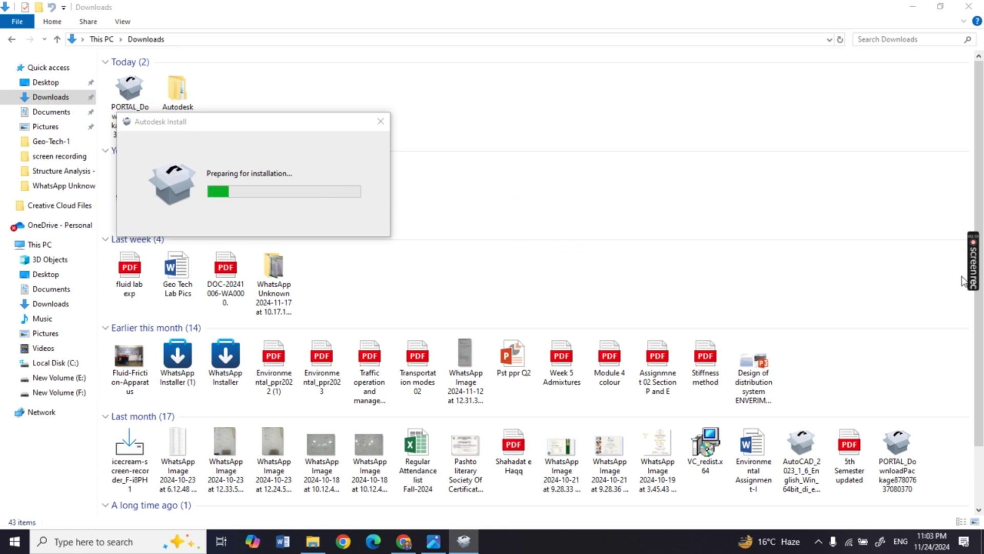
Agree to the Terms of Use in the installer and proceed past the included update to the install location
mouse_move(974, 271)
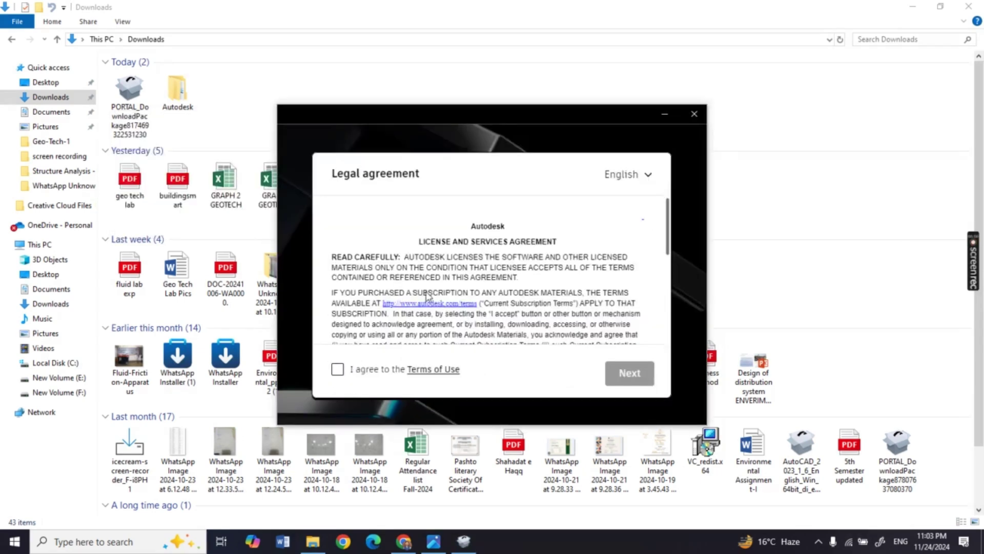
left_click(337, 369)
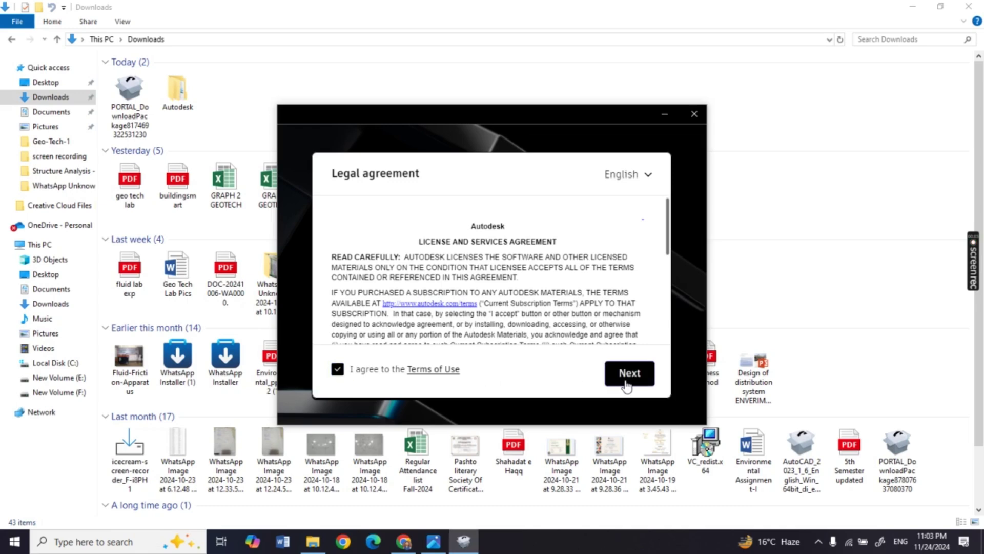
left_click(627, 382)
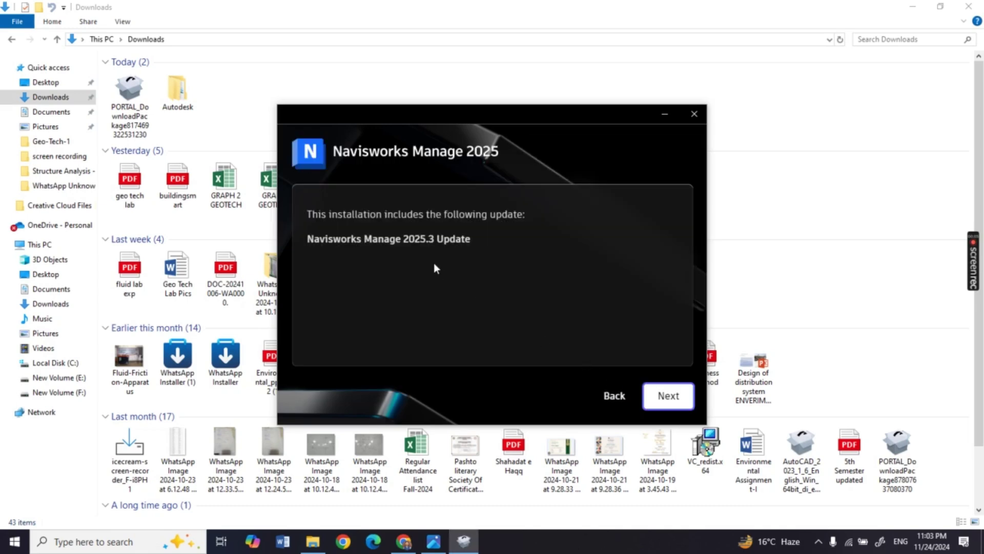
left_click(673, 407)
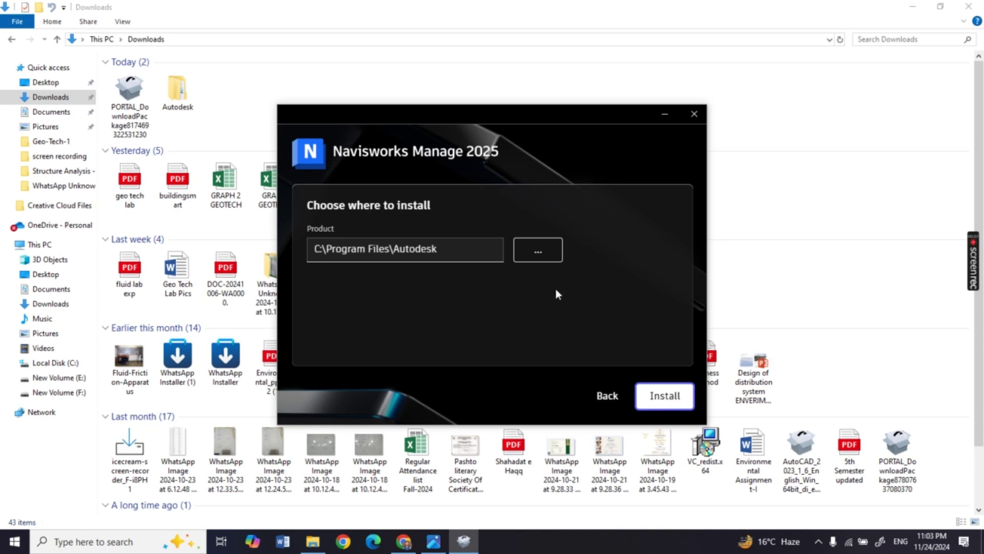
Set the product's install location to the root of drive E:
left_click(539, 250)
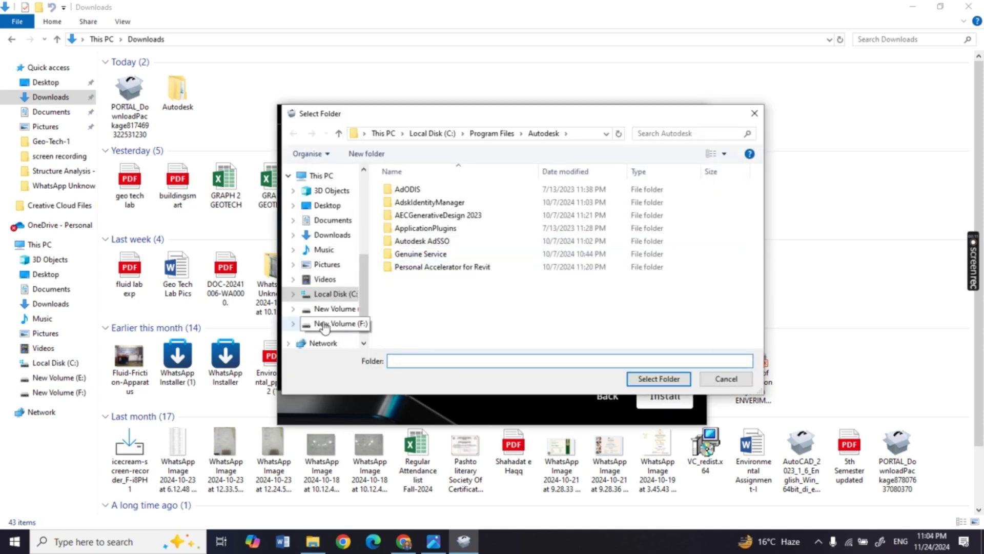
left_click(335, 309)
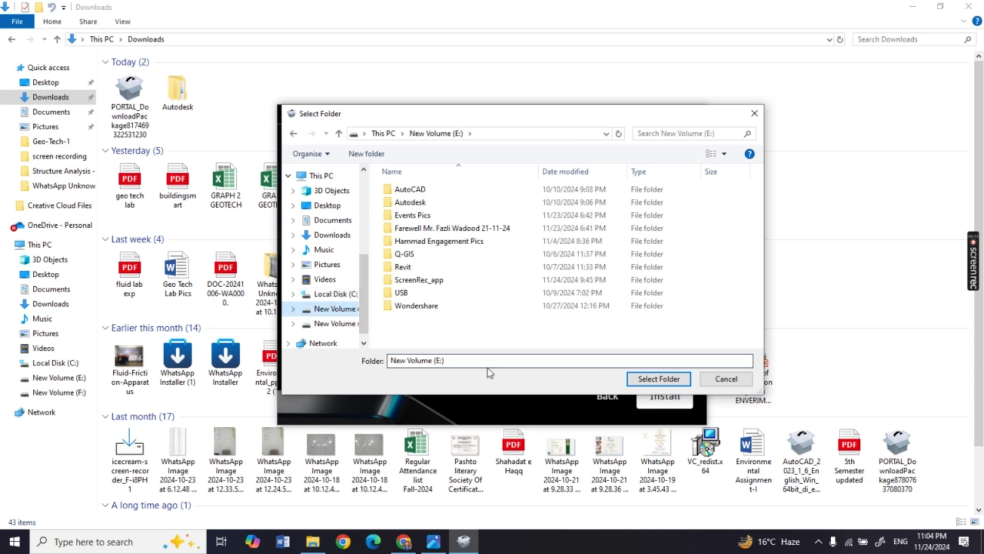
left_click(659, 378)
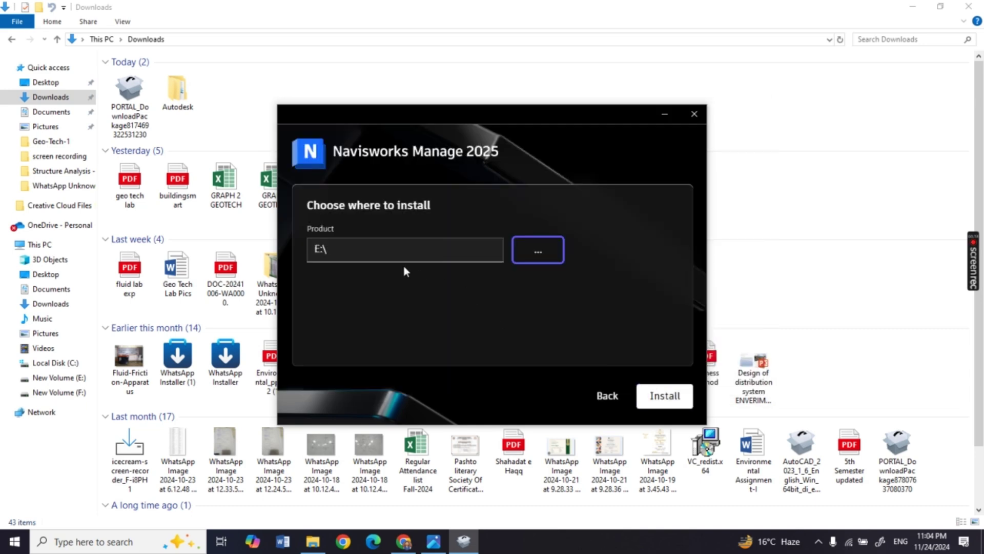
Create a new folder on drive E: with the default name and set E:\New folder as the install location
left_click(535, 253)
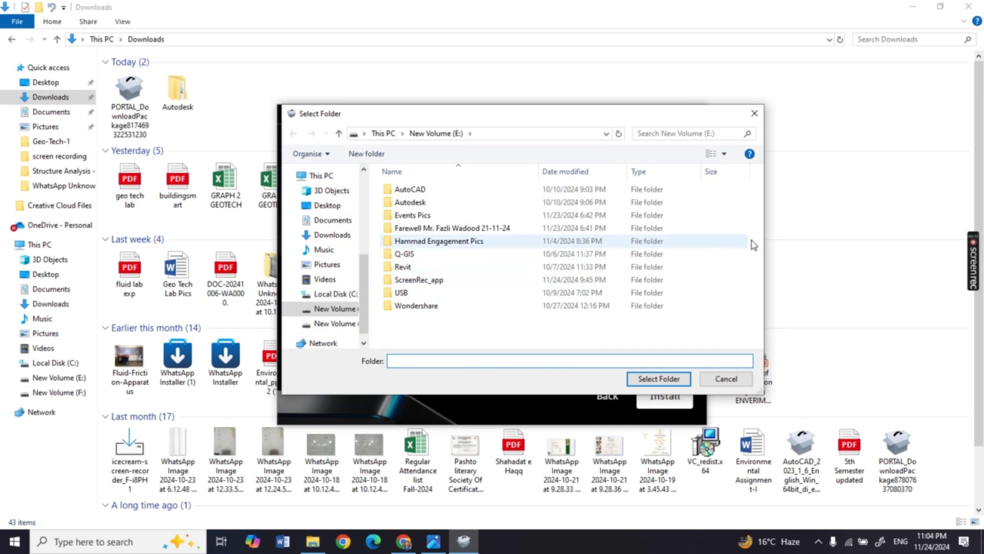
right_click(435, 323)
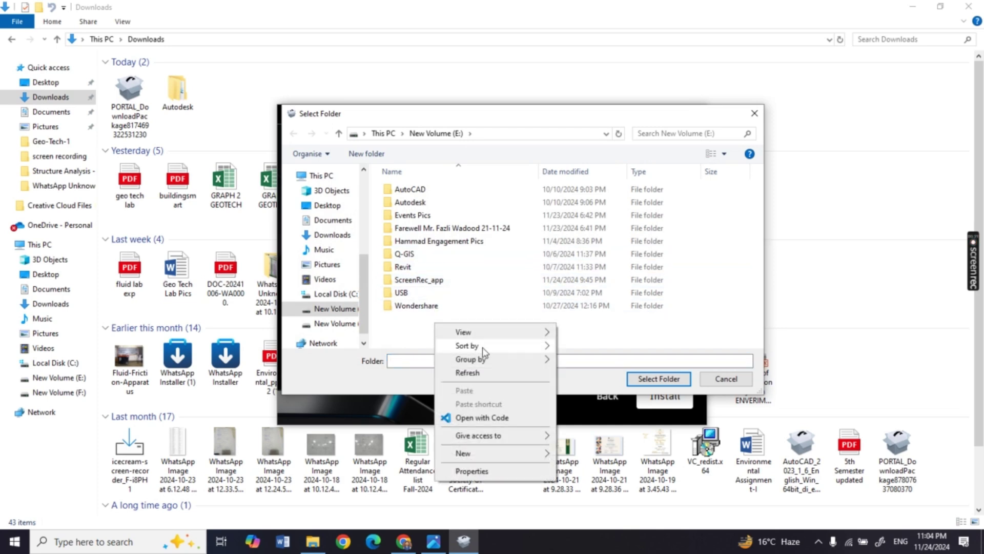
mouse_move(506, 450)
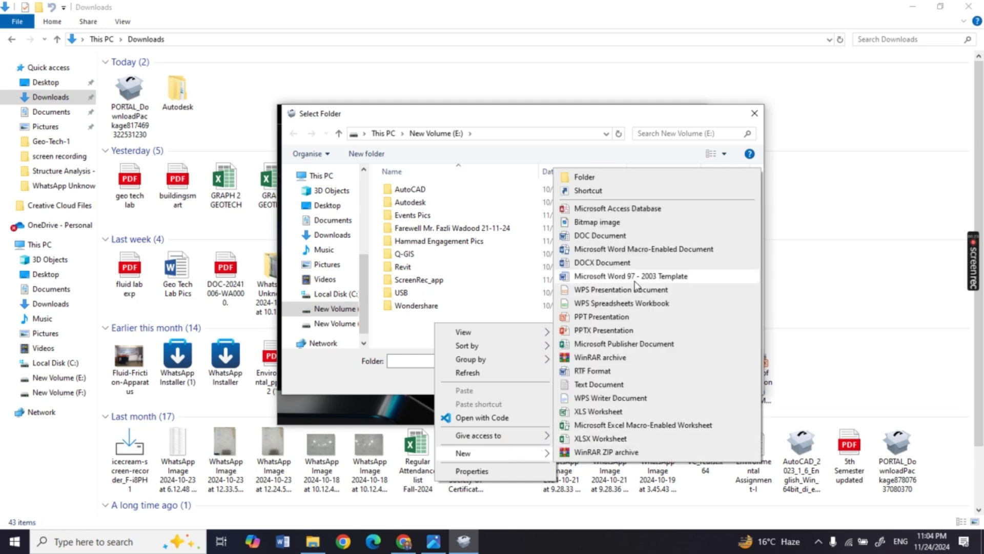
left_click(584, 178)
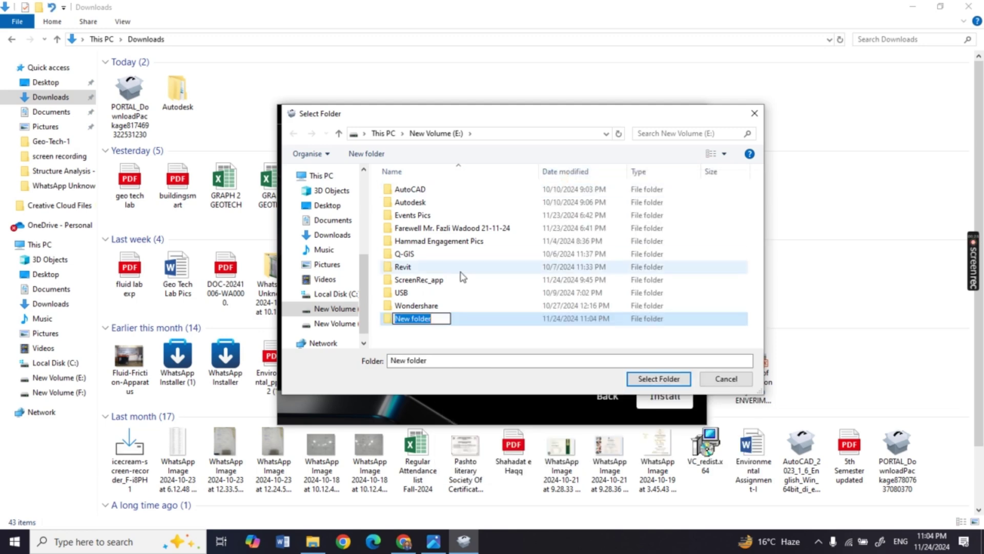
left_click(456, 333)
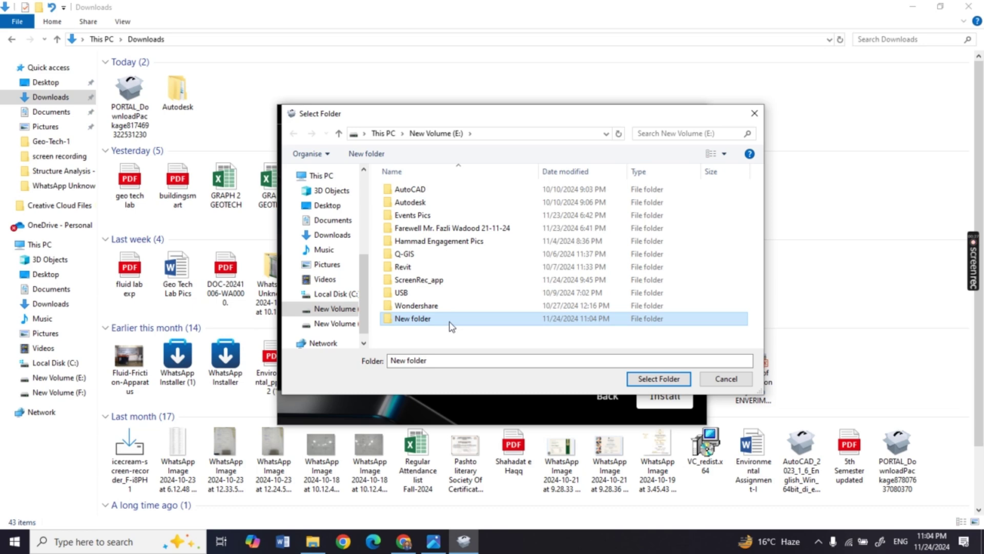
double_click(450, 321)
left_click(659, 378)
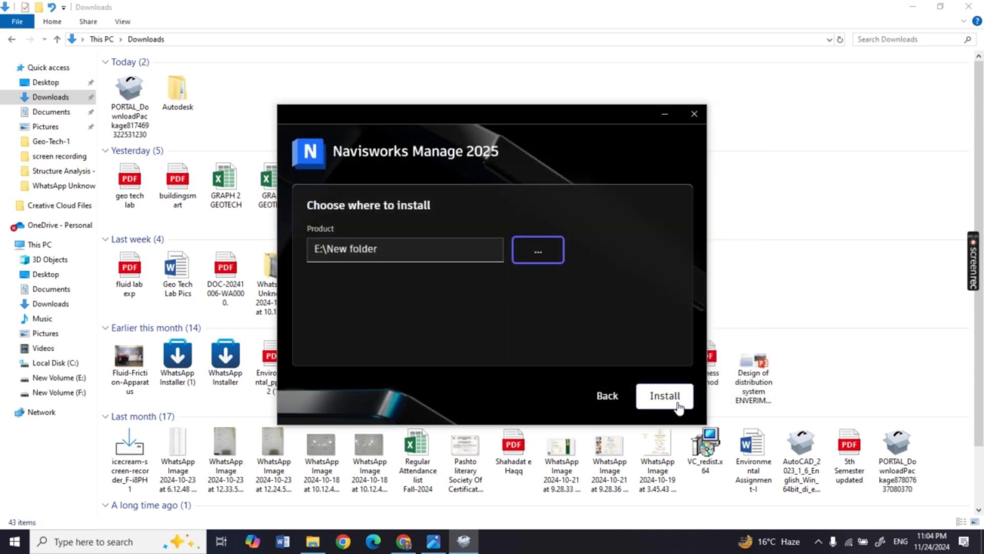
Try to install Navisworks Manage 2025 into the chosen folder, and close the message that interrupts it
left_click(677, 401)
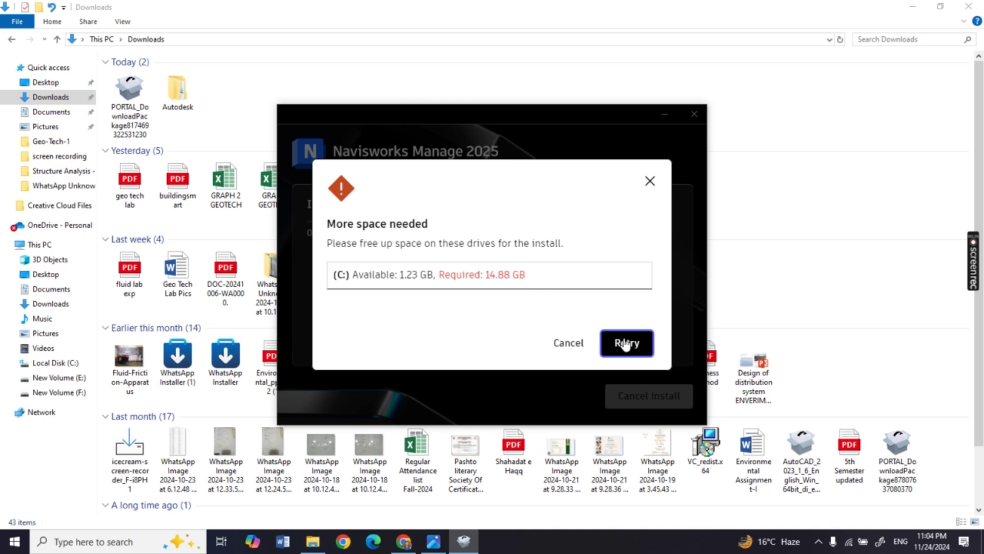
left_click(649, 181)
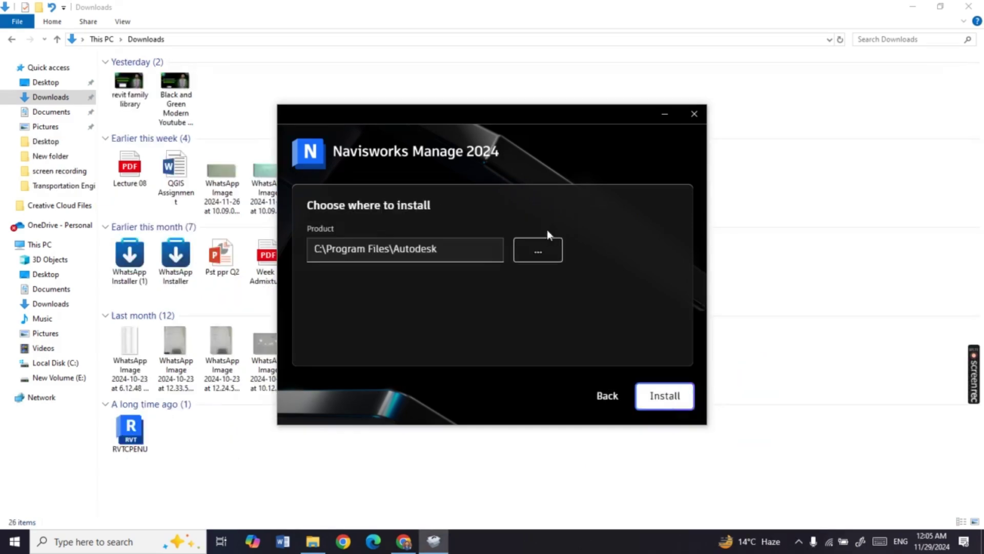
Set the install location of Navisworks Manage 2024 to the existing folder E:\New folder
left_click(537, 250)
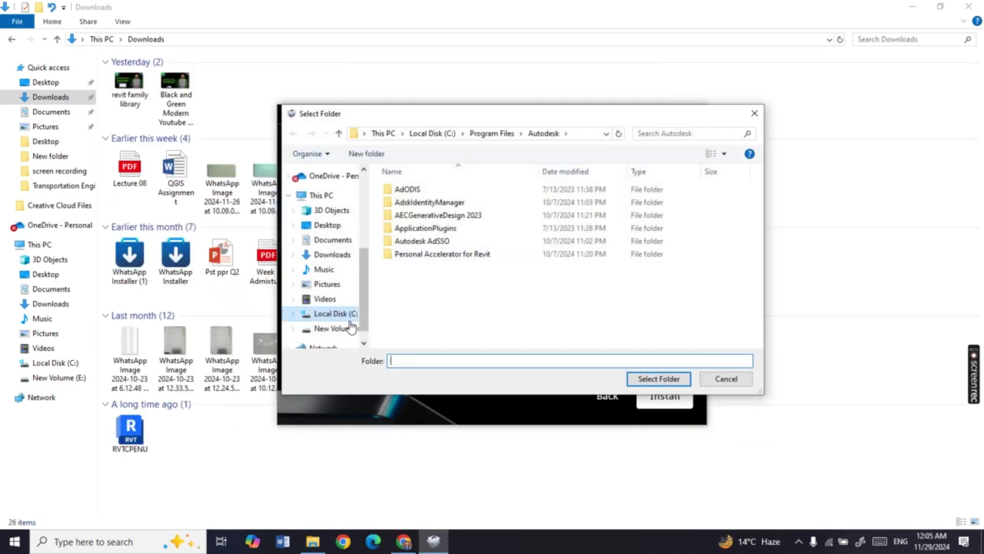
left_click(343, 331)
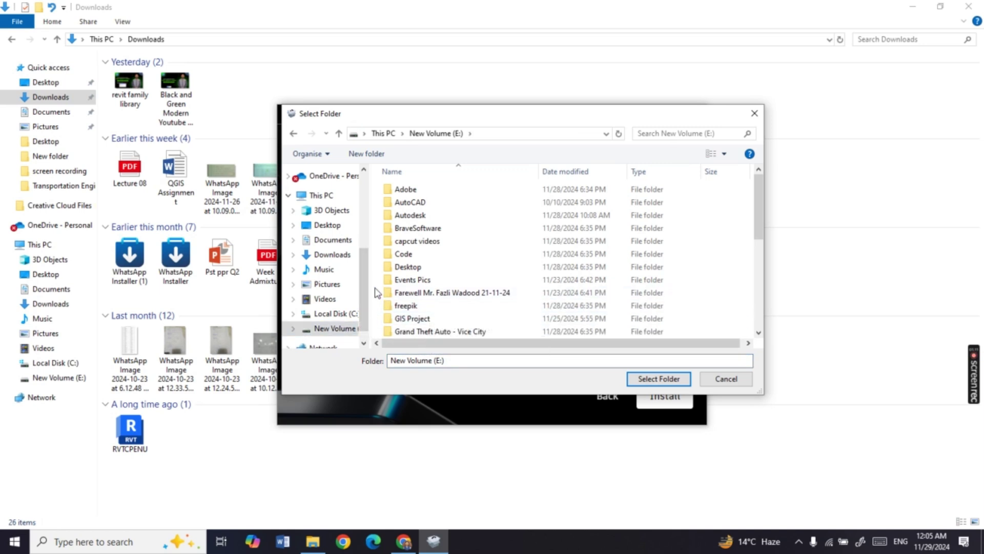
key("n")
double_click(461, 188)
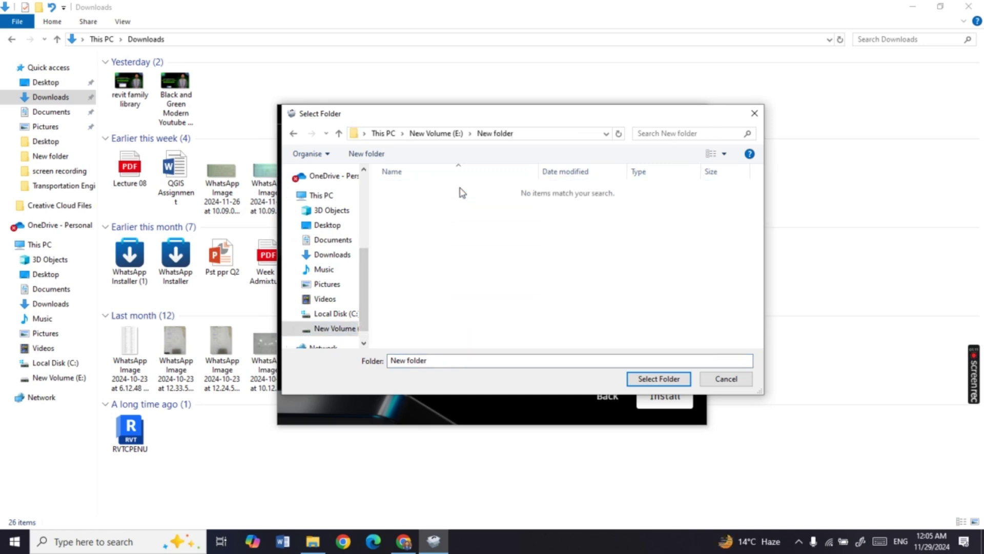
left_click(658, 379)
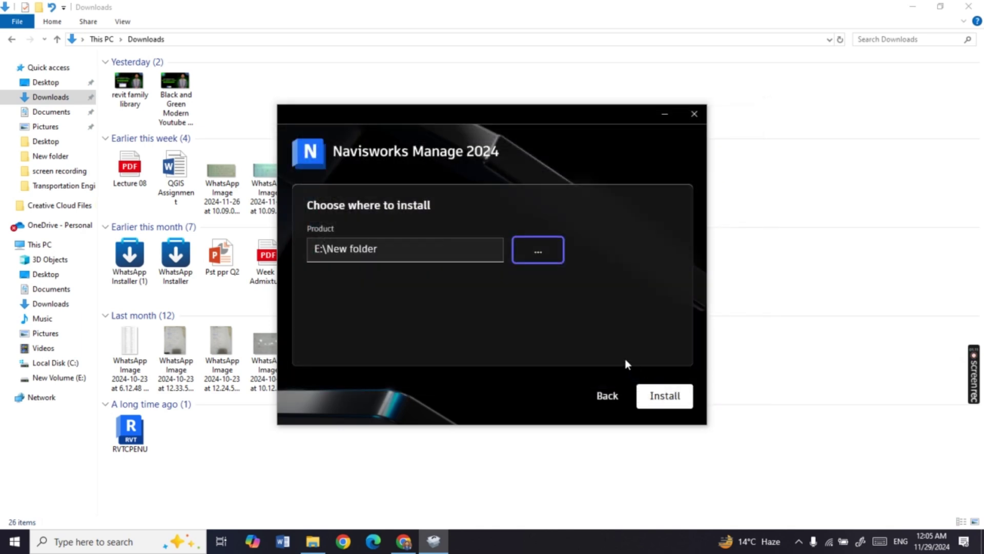
Install Navisworks Manage 2024 into the chosen folder and restart the computer to finish the installation
left_click(659, 397)
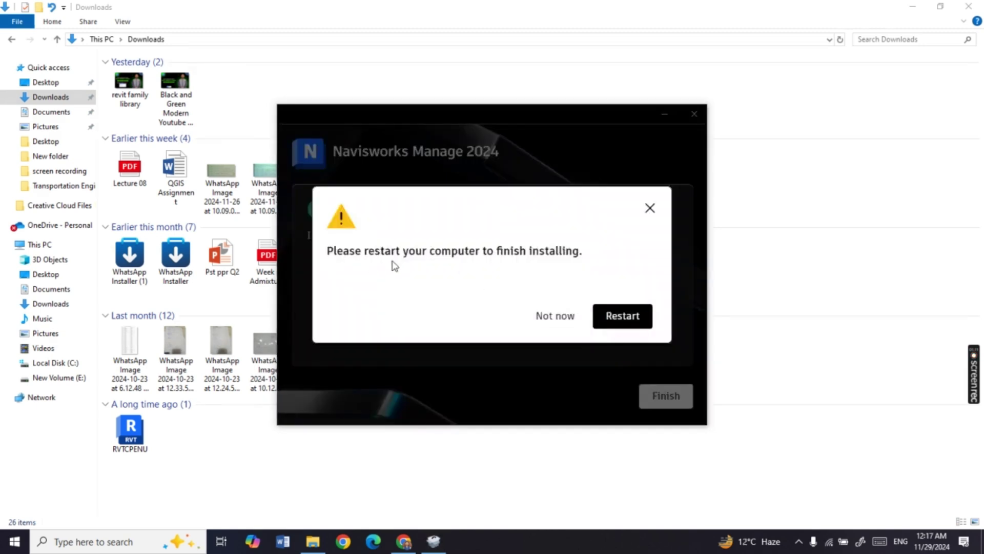
left_click(622, 318)
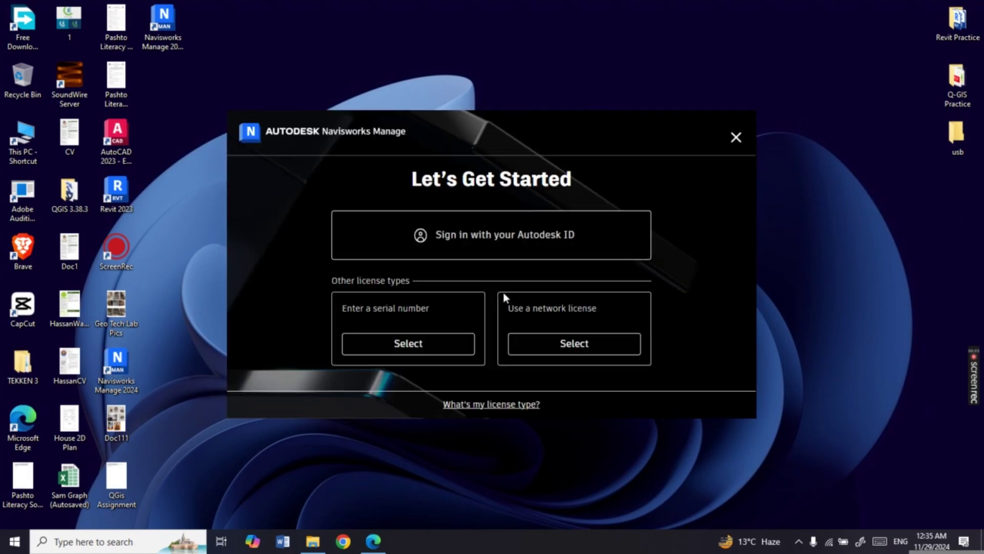
Sign in with the Autodesk ID to license Navisworks Manage, using the saved student e-mail and entering the account password
left_click(458, 236)
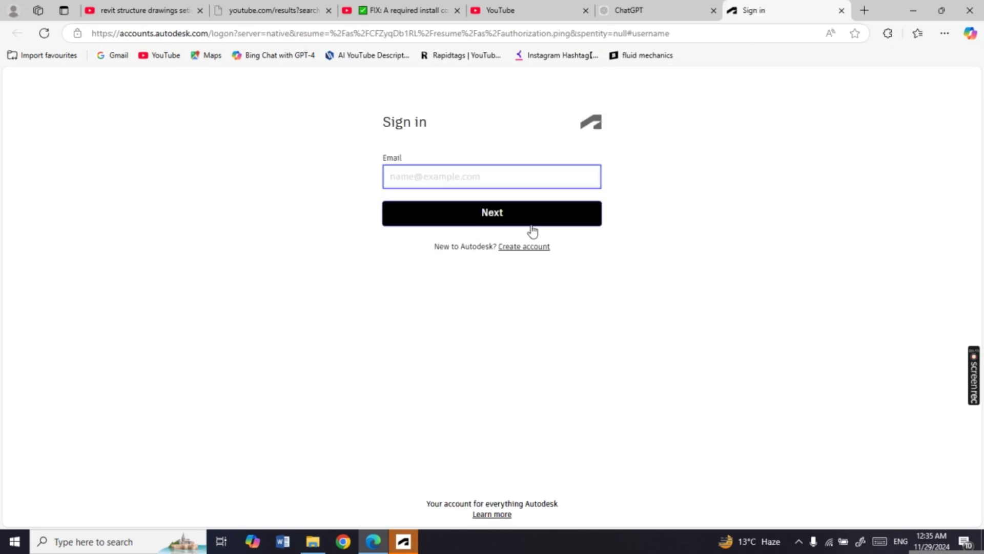
left_click(483, 181)
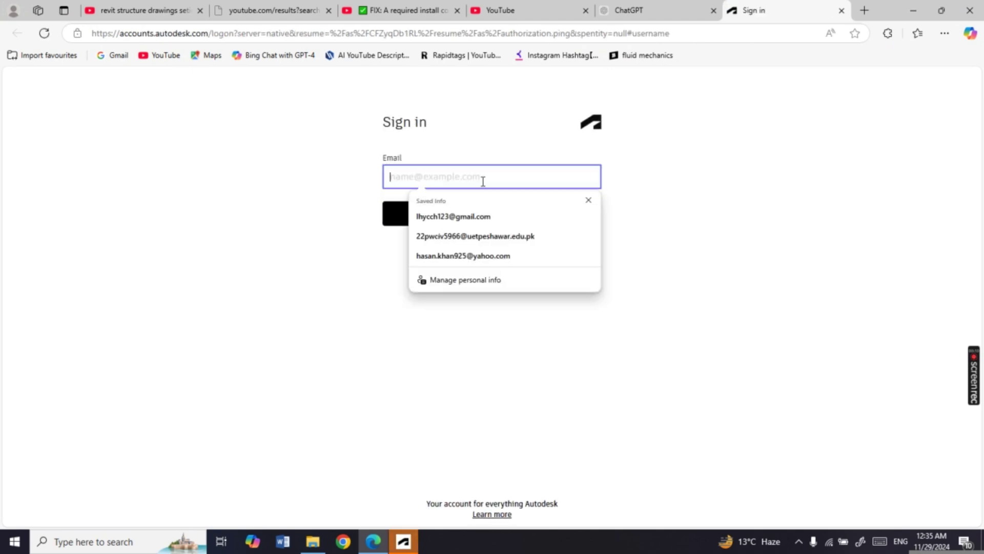
left_click(476, 236)
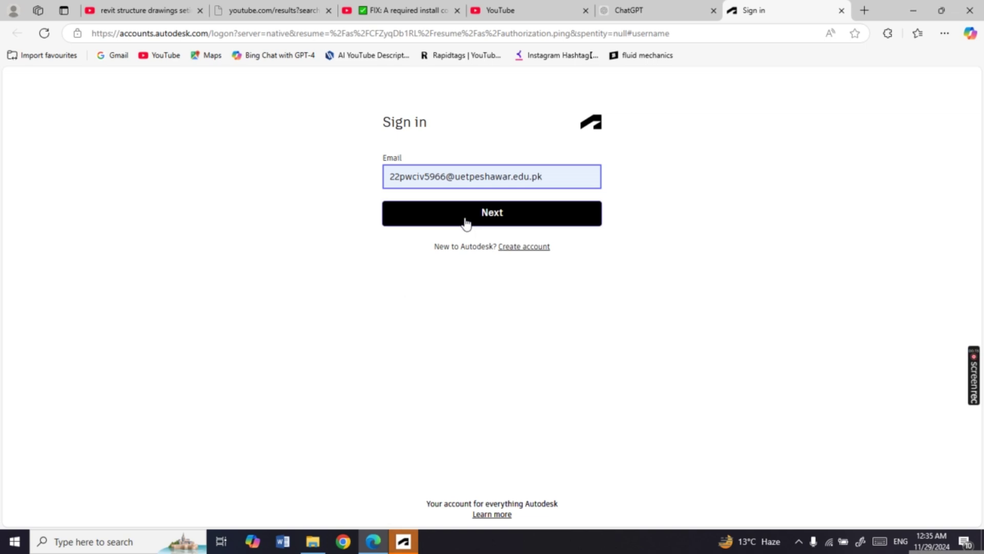
left_click(466, 224)
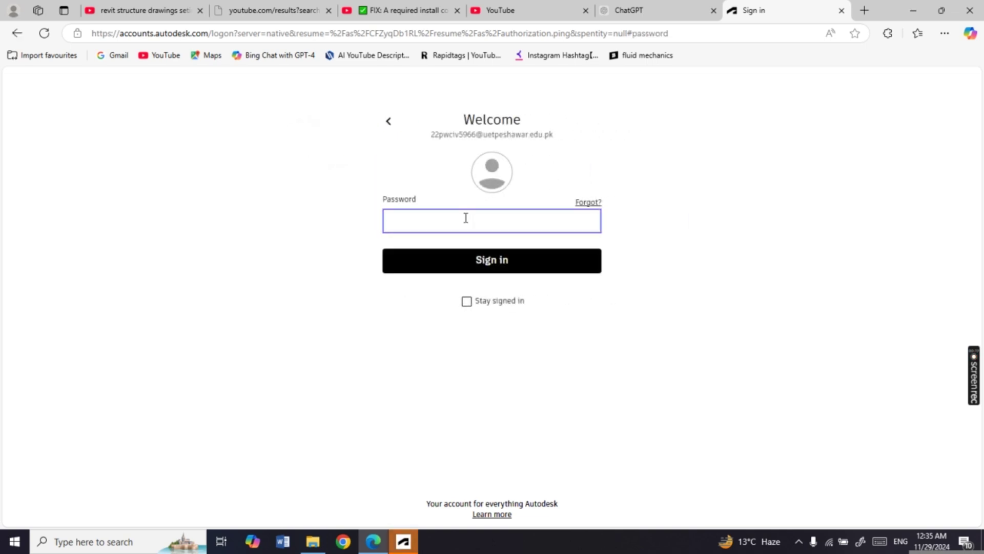
type("••")
key("Return")
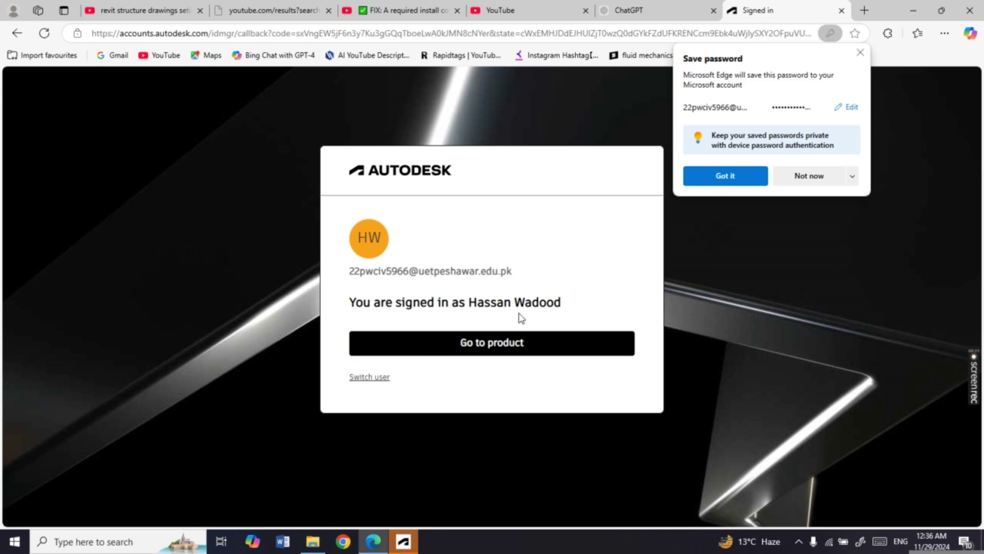
Dismiss the offer to save the password, go to the product and allow the site to open Autodesk Identity Manager
left_click(861, 53)
left_click(502, 343)
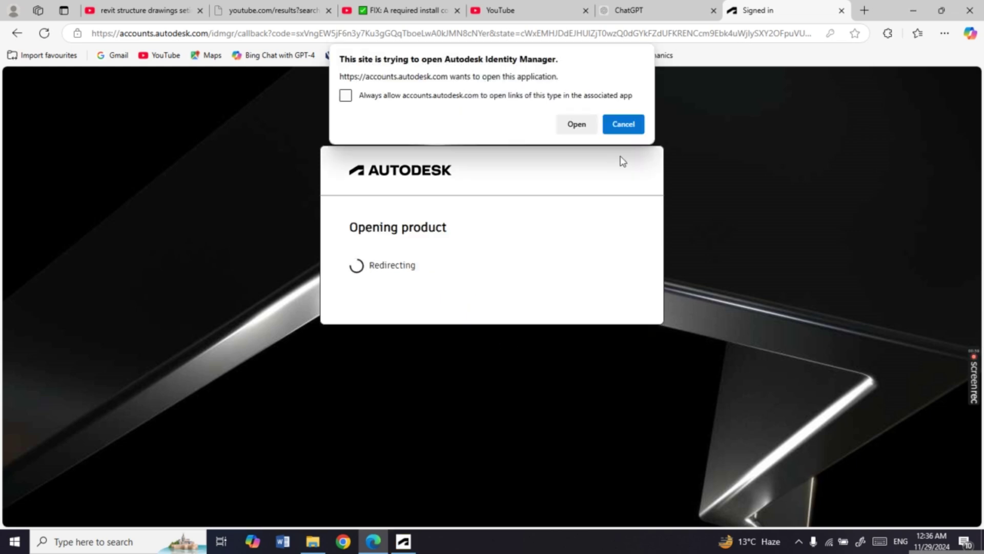
left_click(591, 129)
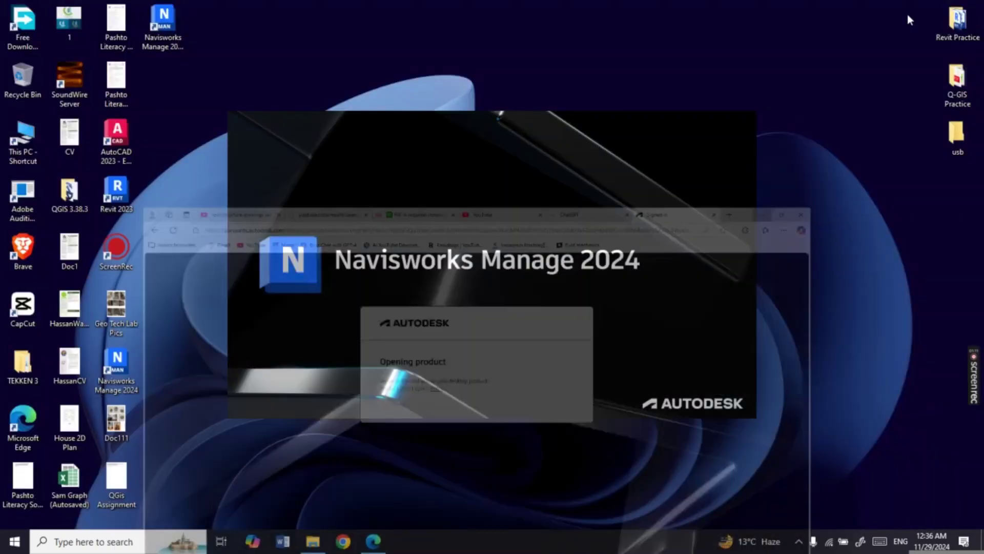
Minimize the browser window and maximize the Navisworks Manage 2024 window to fill the screen
left_click(912, 11)
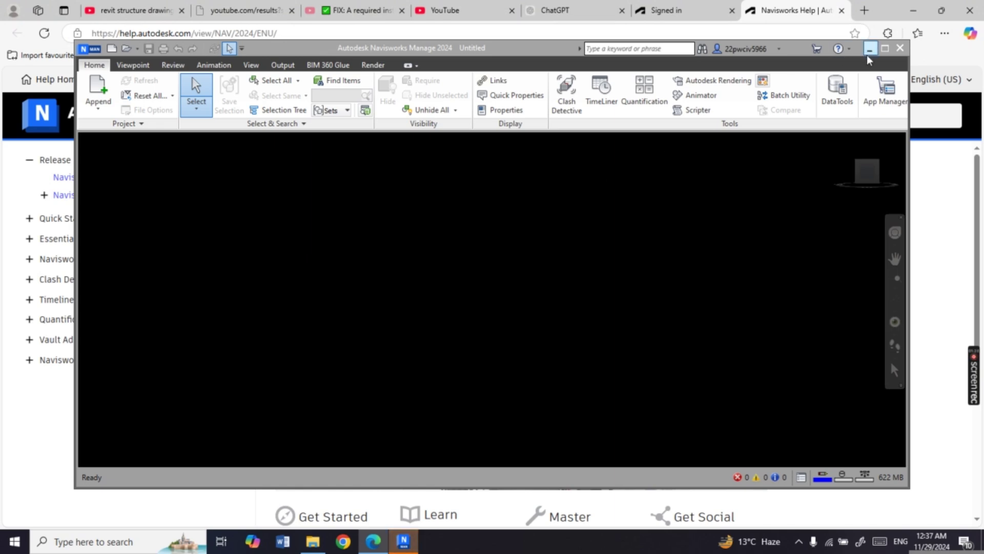
left_click(914, 12)
left_click(885, 49)
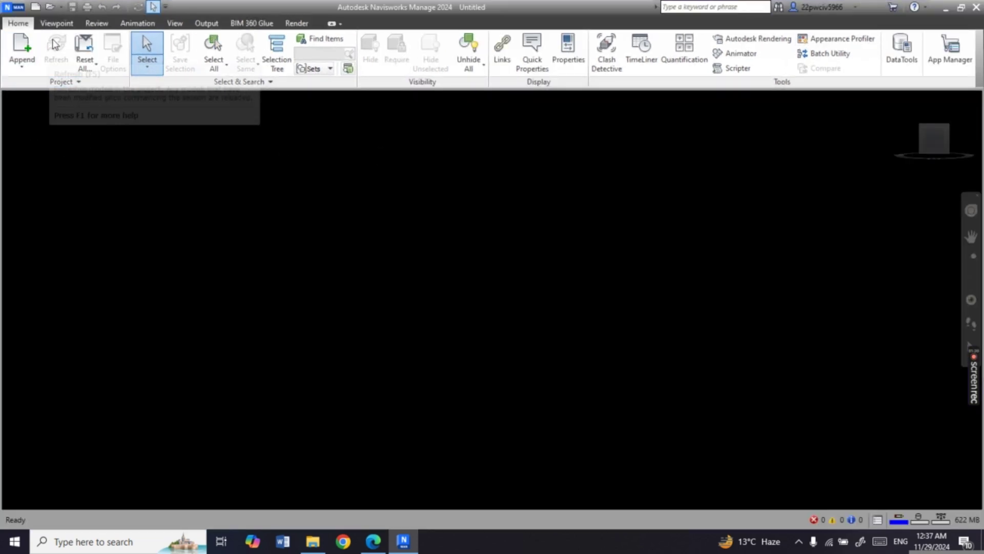
left_click(56, 23)
left_click(94, 24)
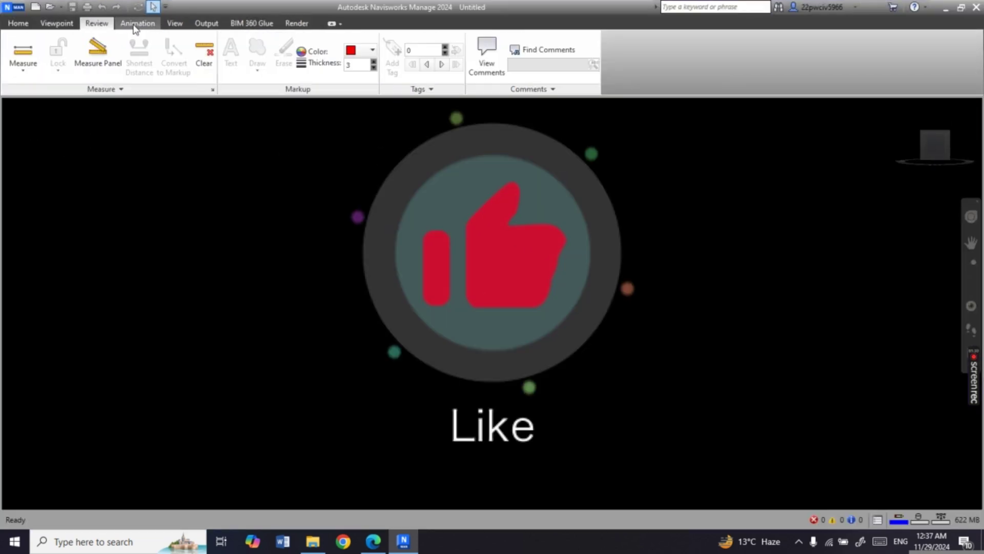
left_click(138, 23)
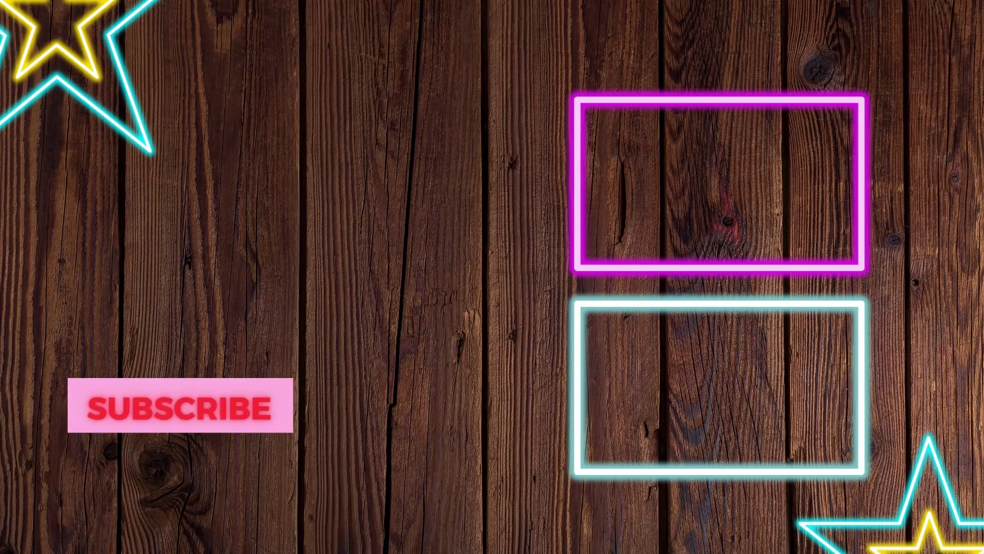